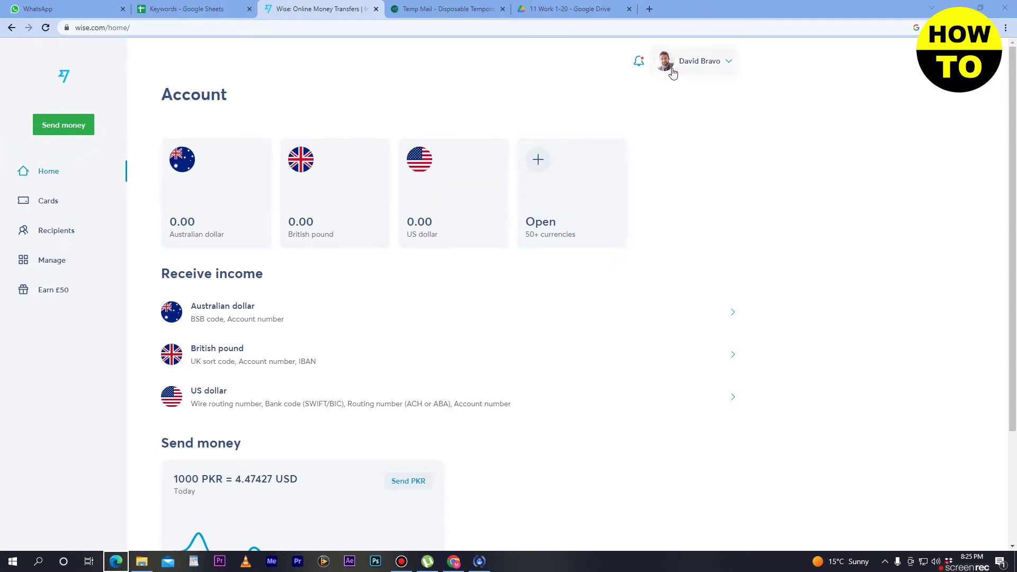
# Open Settings from the profile name menu at the top right.
pyautogui.click(726, 65)
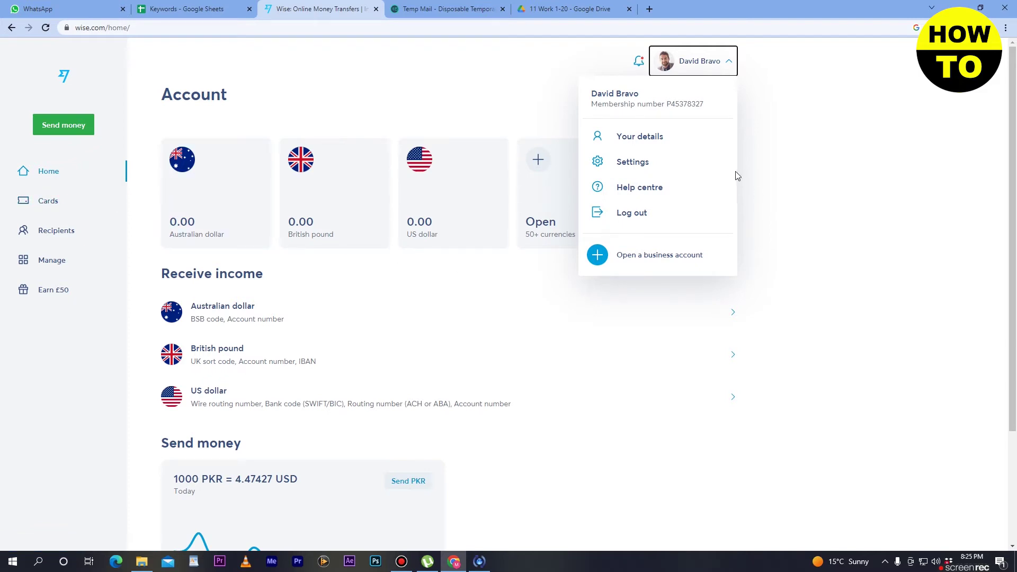
pyautogui.click(636, 169)
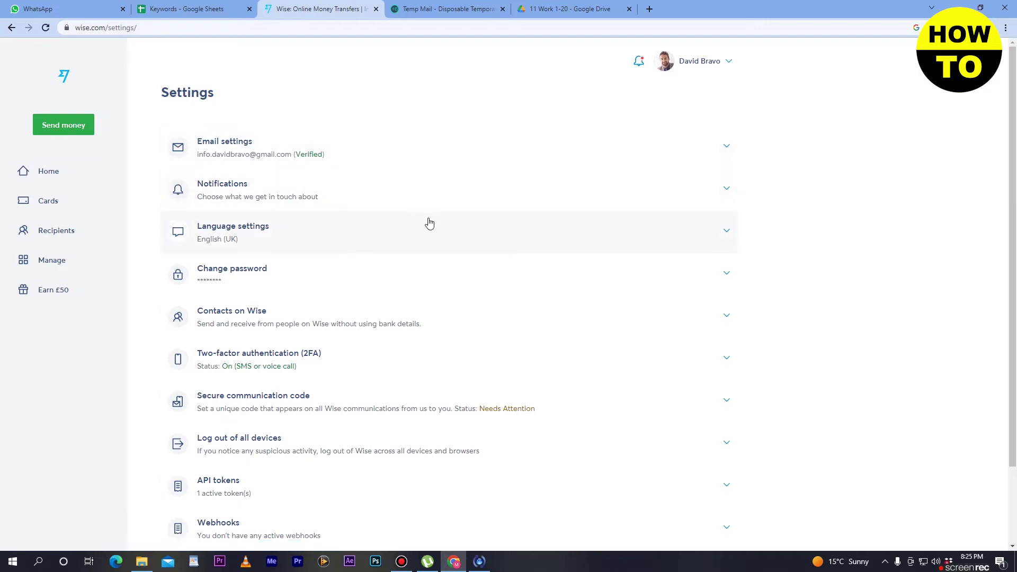
# Expand Contacts on Wise to review the email and phone discovery toggles.
pyautogui.scroll(-2, 414, 270)
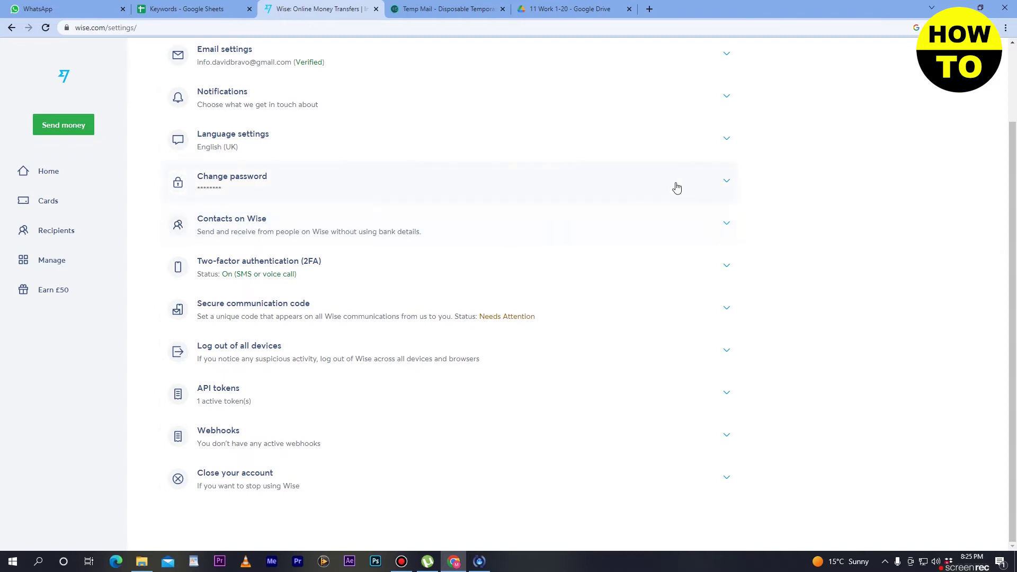
pyautogui.click(727, 226)
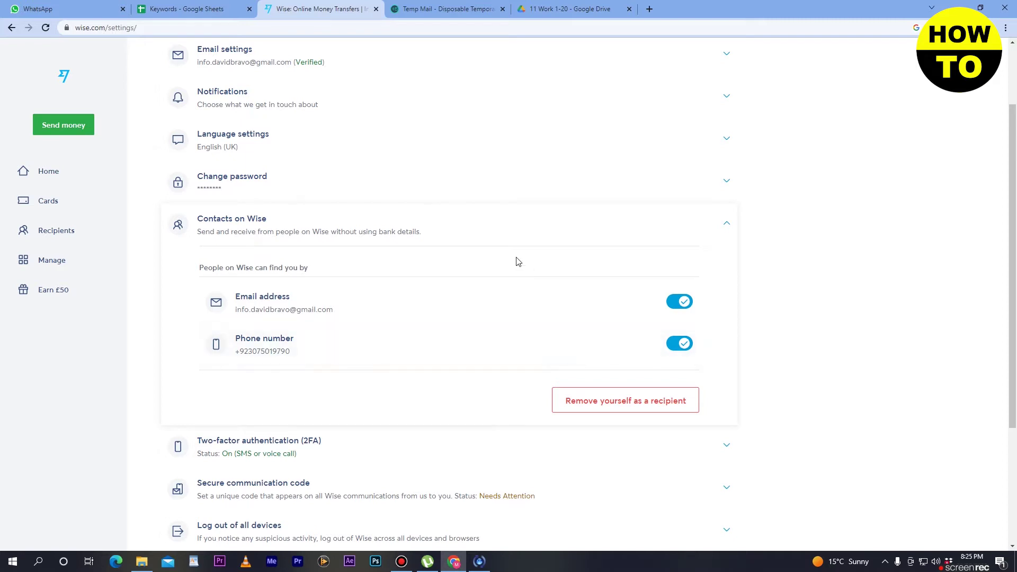
pyautogui.scroll(2, 550, 262)
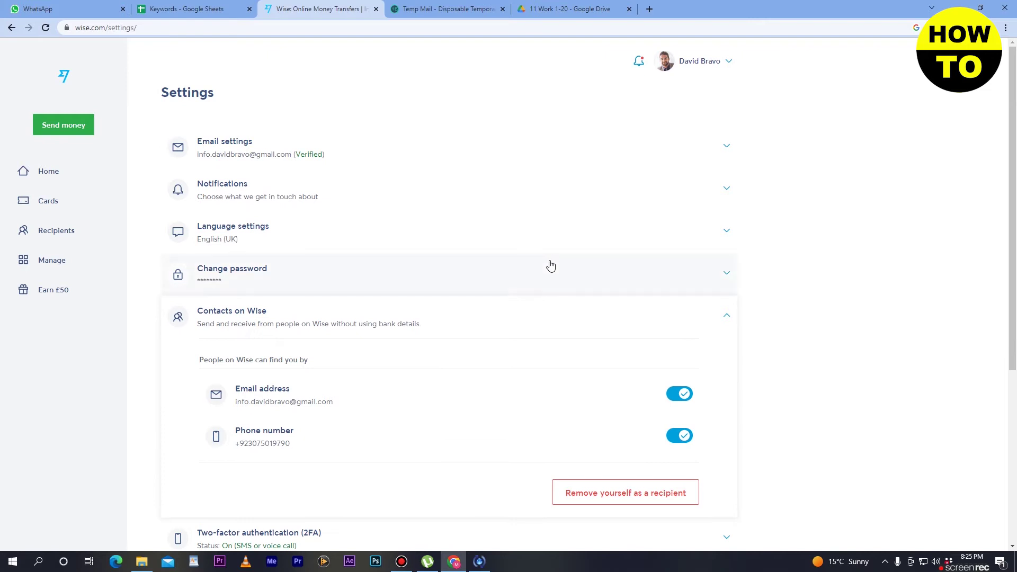
pyautogui.scroll(-1, 337, 410)
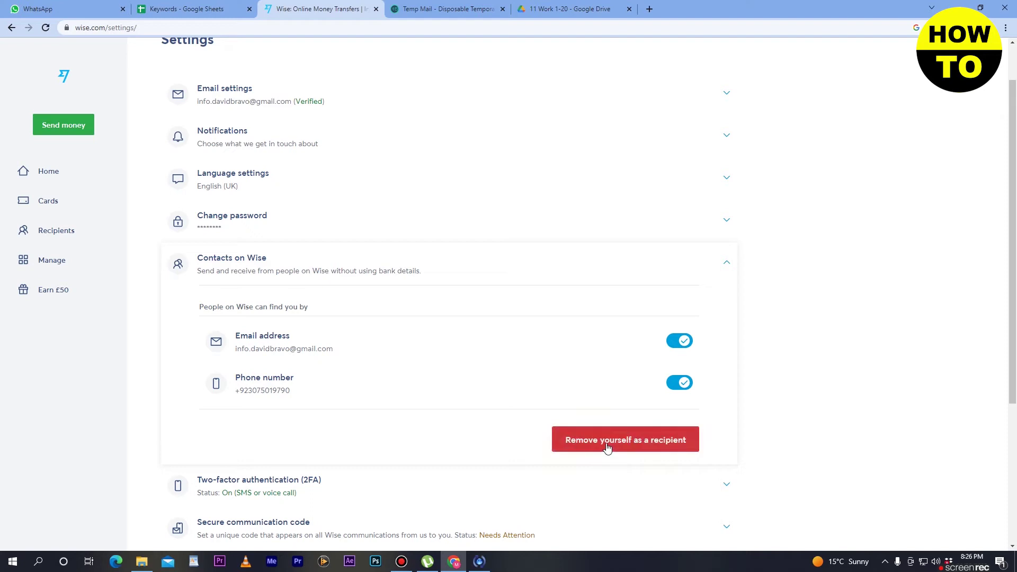
# Try removing yourself as a recipient, then go back to the account home page.
pyautogui.click(635, 437)
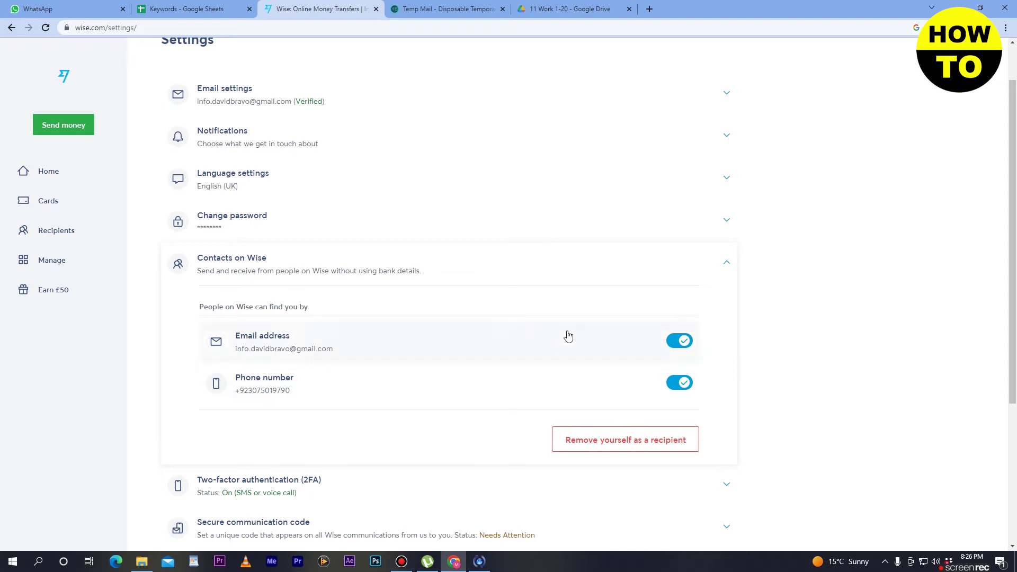
pyautogui.scroll(1, 568, 336)
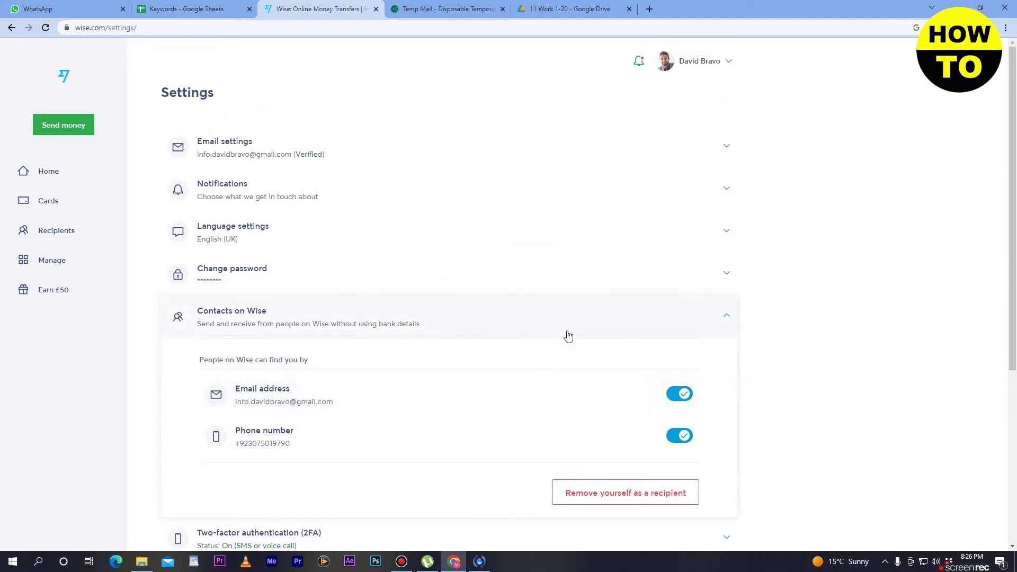
pyautogui.scroll(-3, 567, 336)
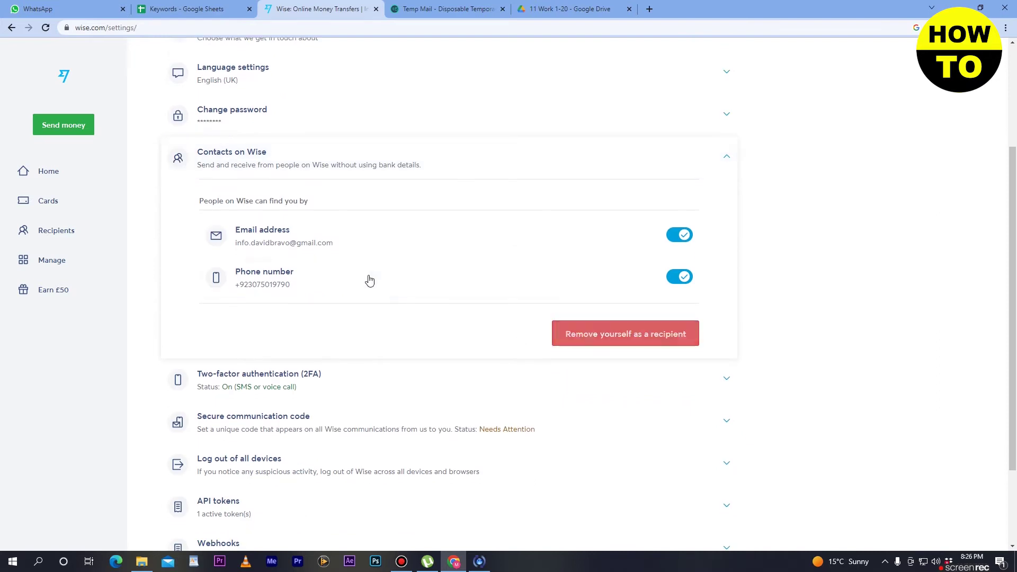
pyautogui.scroll(3, 363, 296)
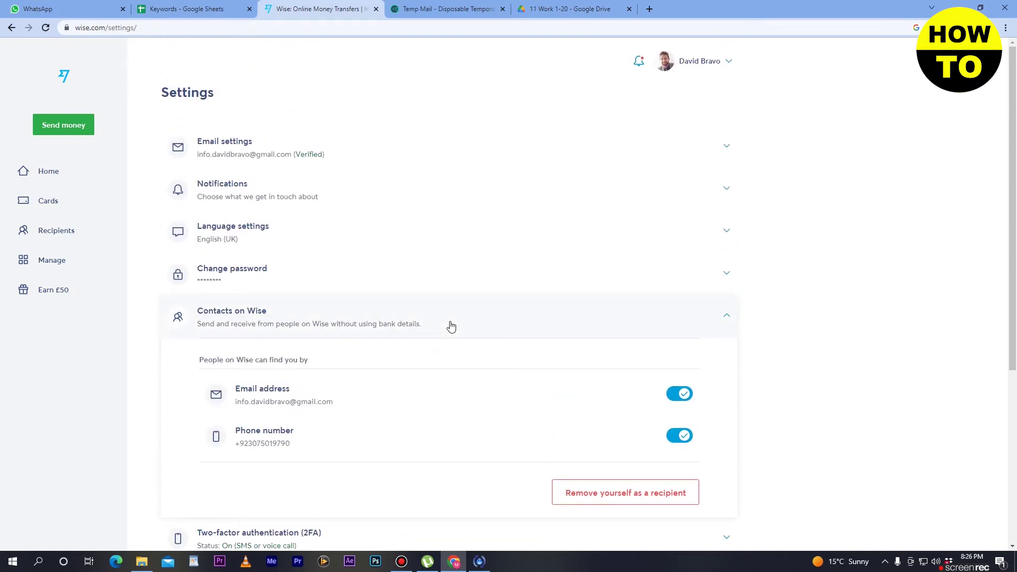
pyautogui.scroll(-4, 451, 326)
pyautogui.scroll(4, 468, 359)
pyautogui.click(841, 239)
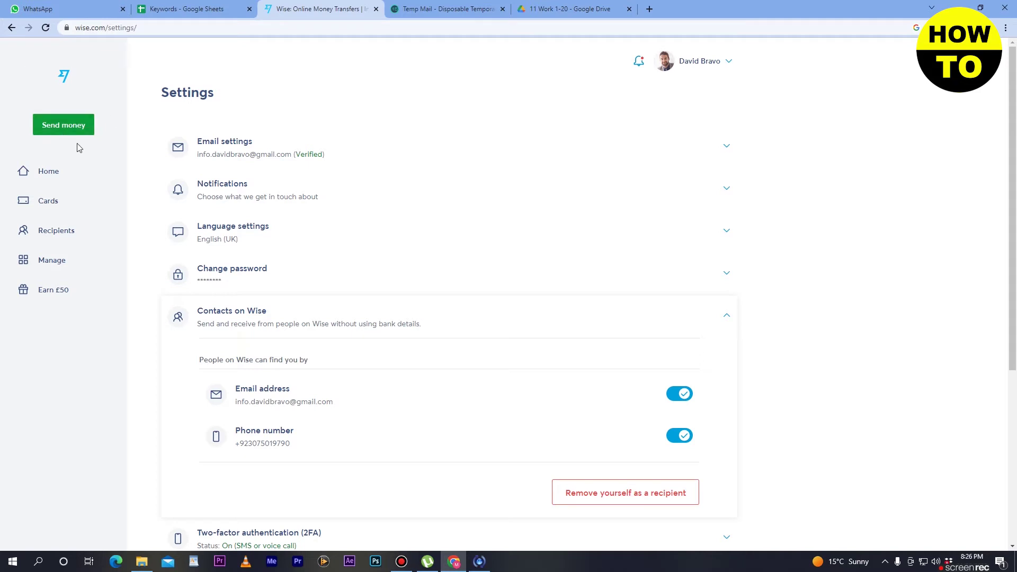
pyautogui.click(53, 171)
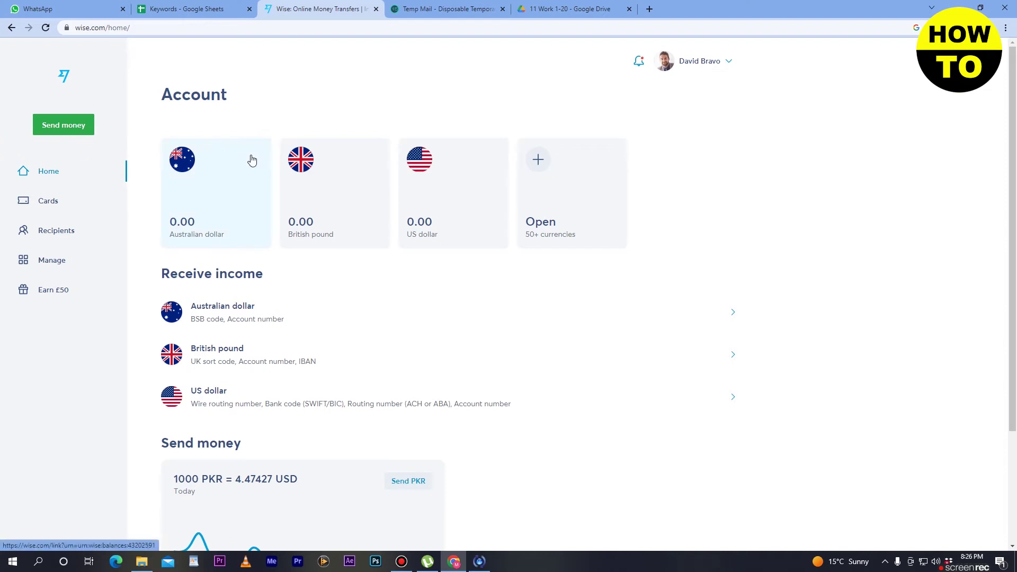
# From the home page's + Open card, choose to open a balance rather than a jar.
pyautogui.click(538, 161)
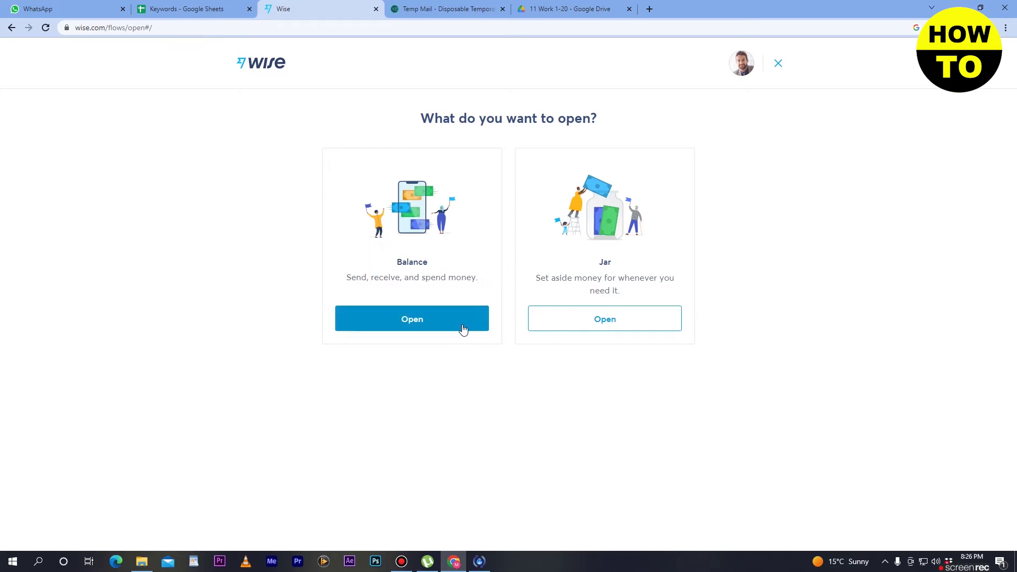
pyautogui.click(414, 329)
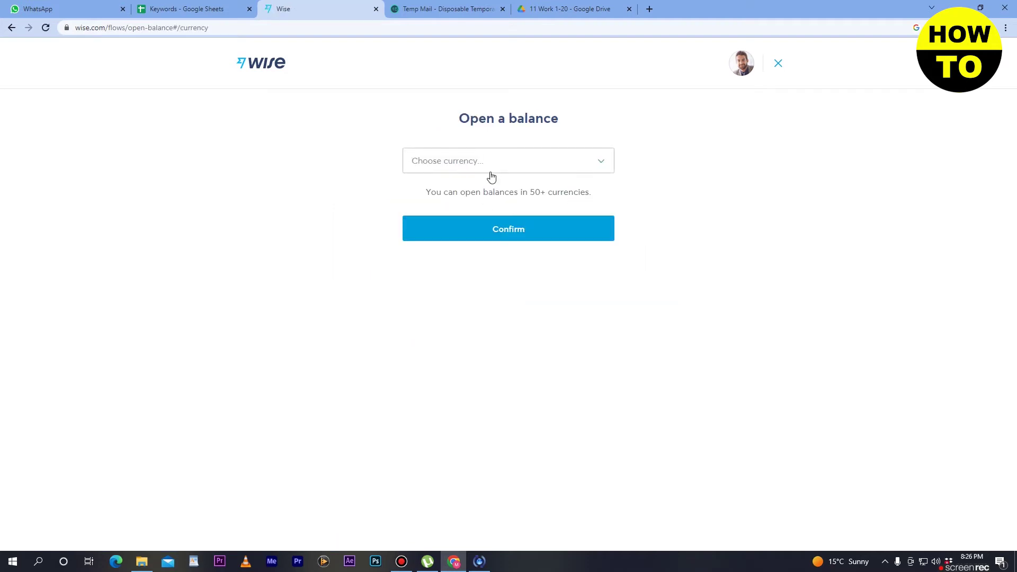
# Choose Canadian dollar as the new balance currency and confirm it.
pyautogui.click(586, 166)
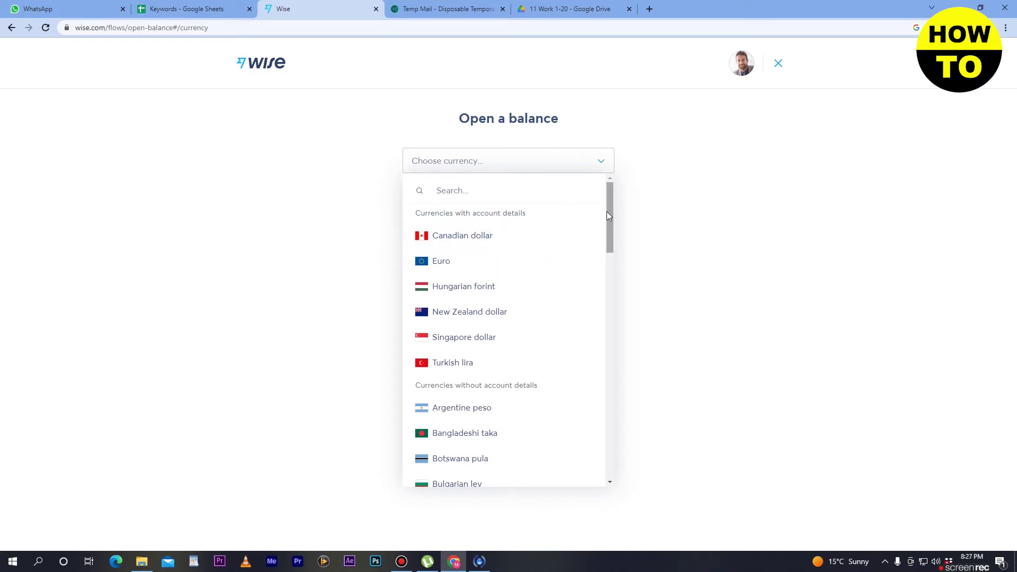
pyautogui.moveTo(608, 217); pyautogui.dragTo(461, 232)
pyautogui.click(479, 237)
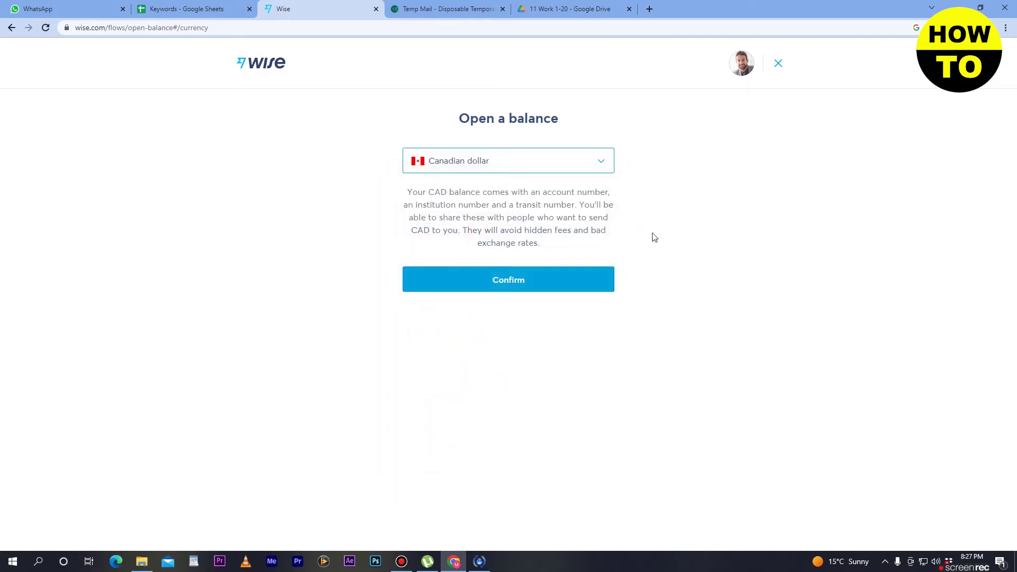
pyautogui.click(536, 286)
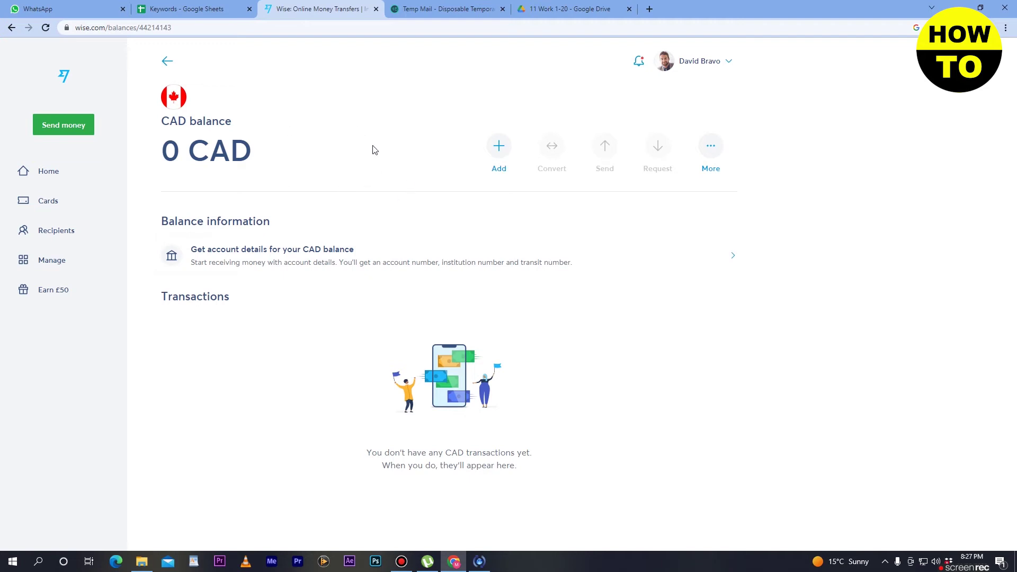
pyautogui.click(496, 153)
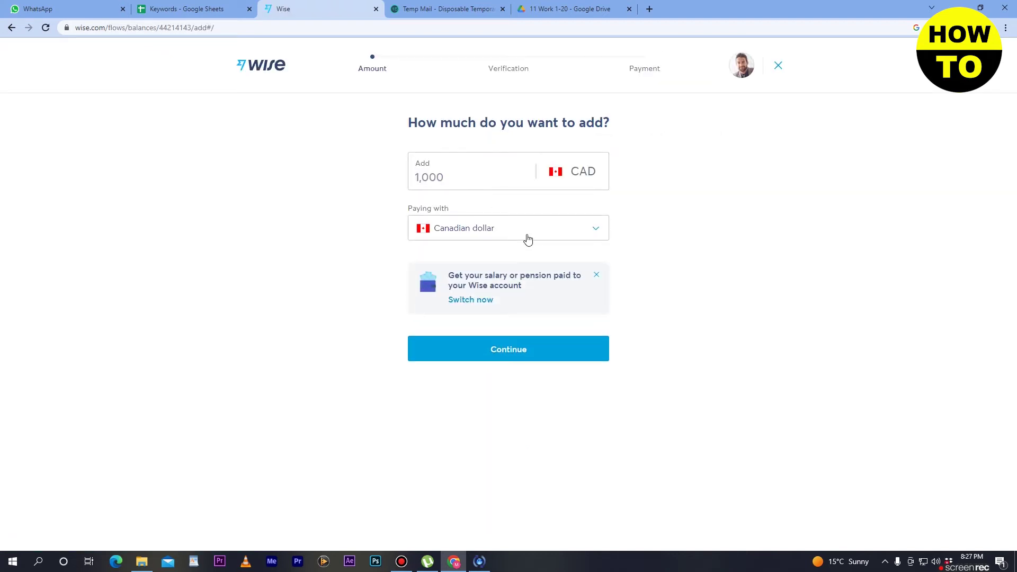
pyautogui.click(482, 173)
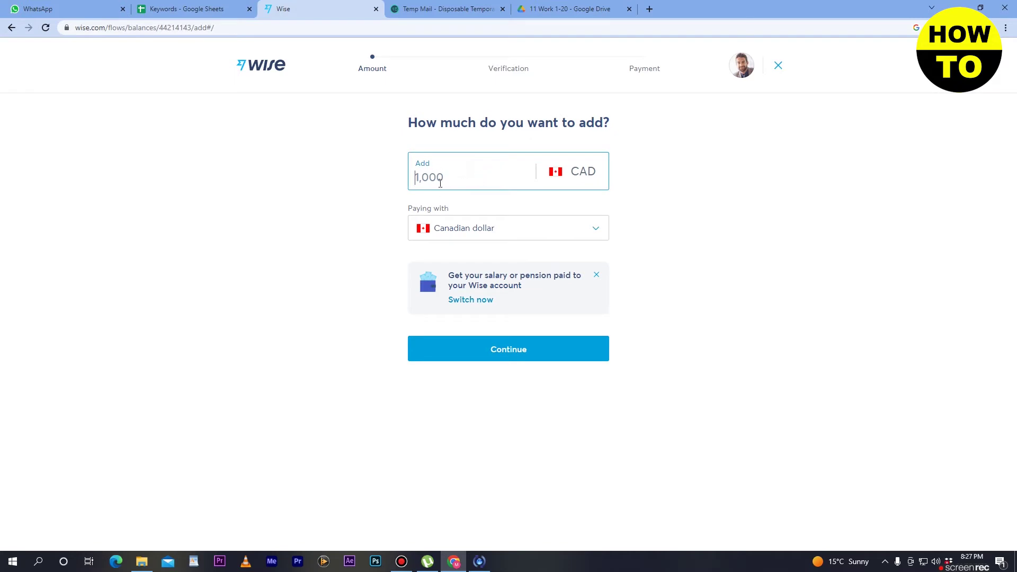
pyautogui.write('1000')
pyautogui.click(543, 227)
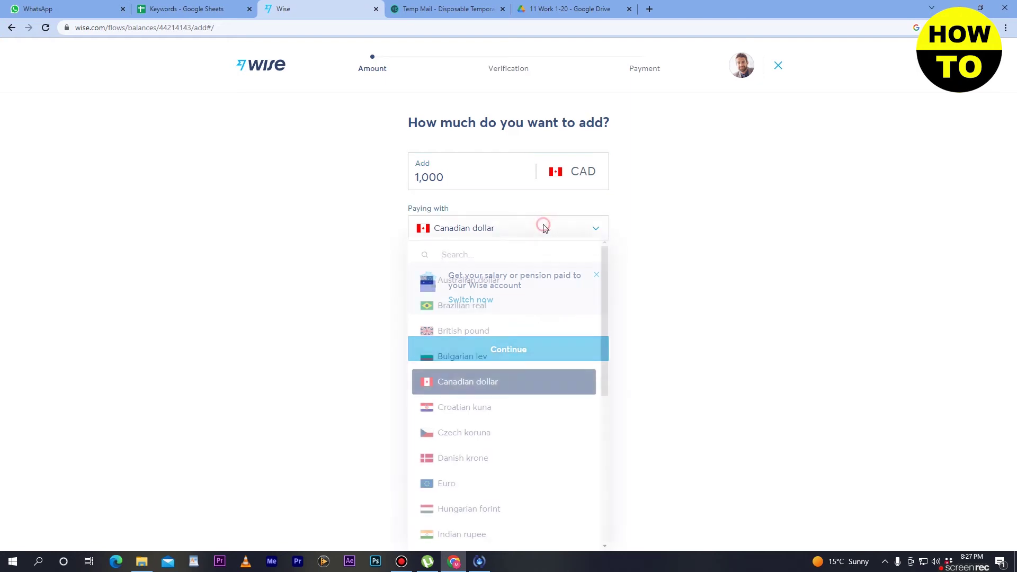
pyautogui.click(544, 223)
pyautogui.click(525, 361)
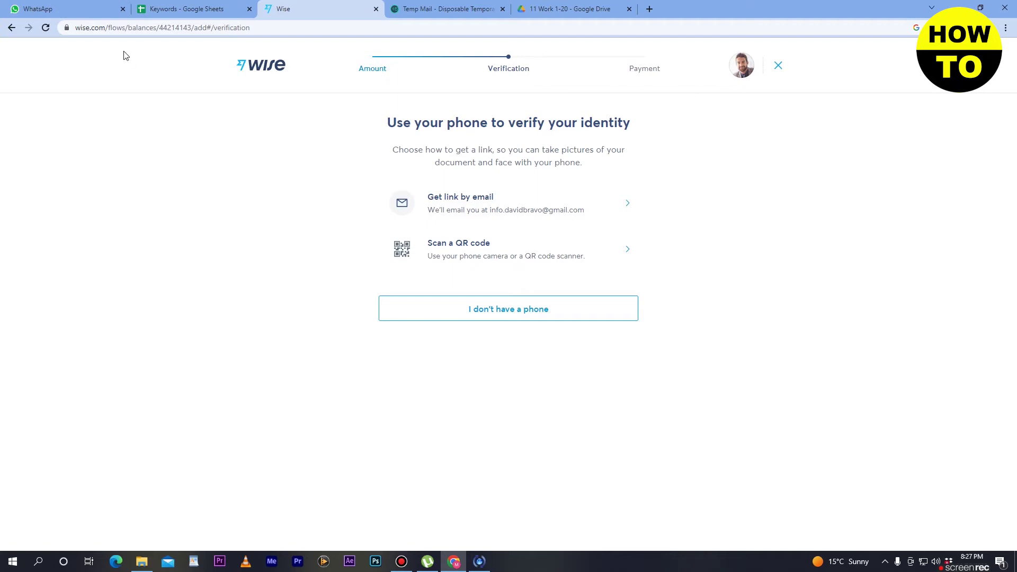
pyautogui.click(15, 30)
pyautogui.click(14, 30)
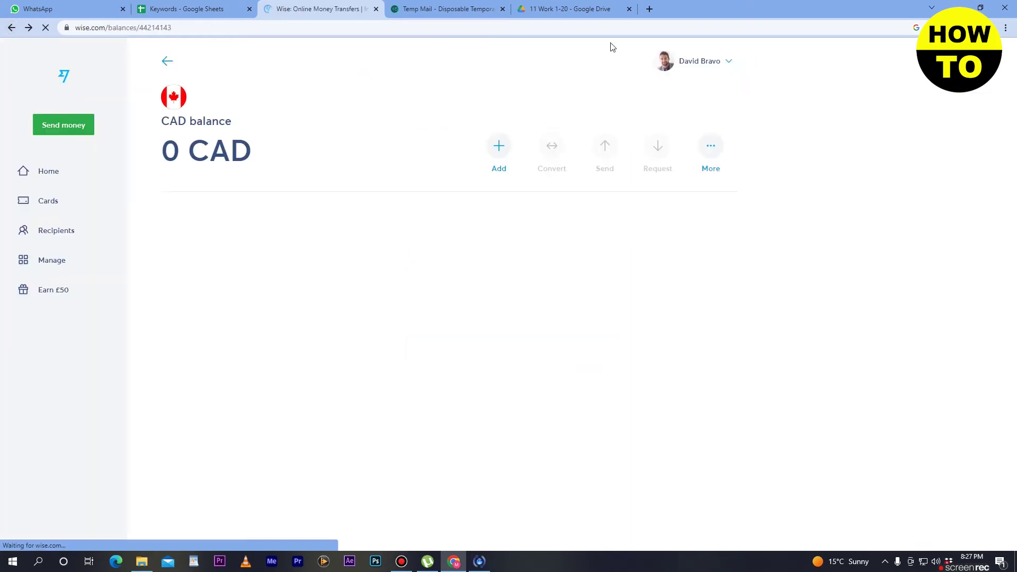
pyautogui.click(698, 62)
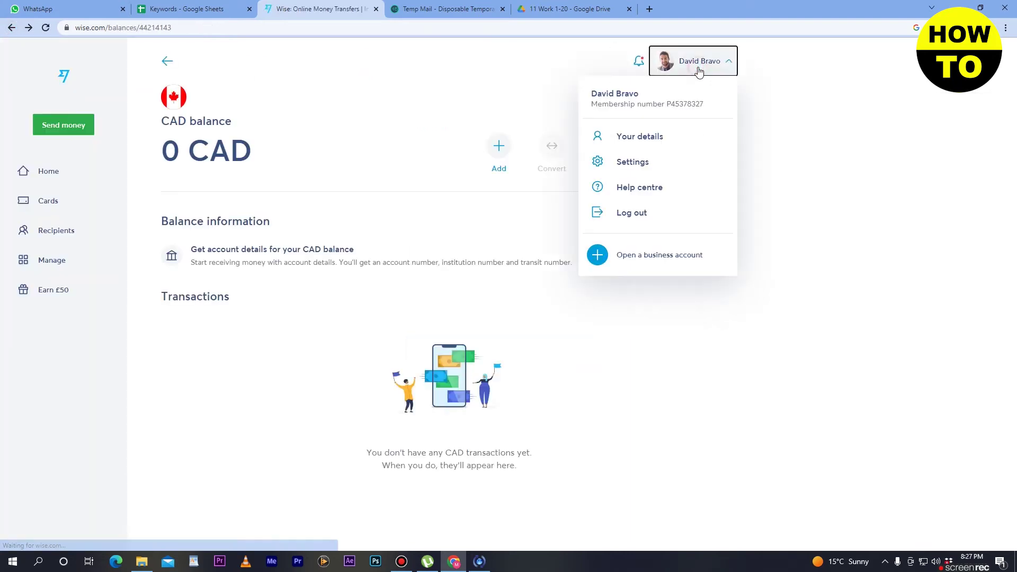
# Visit Settings, expand Contacts on Wise, then return Home to see the 0.00 CAD balance.
pyautogui.click(657, 163)
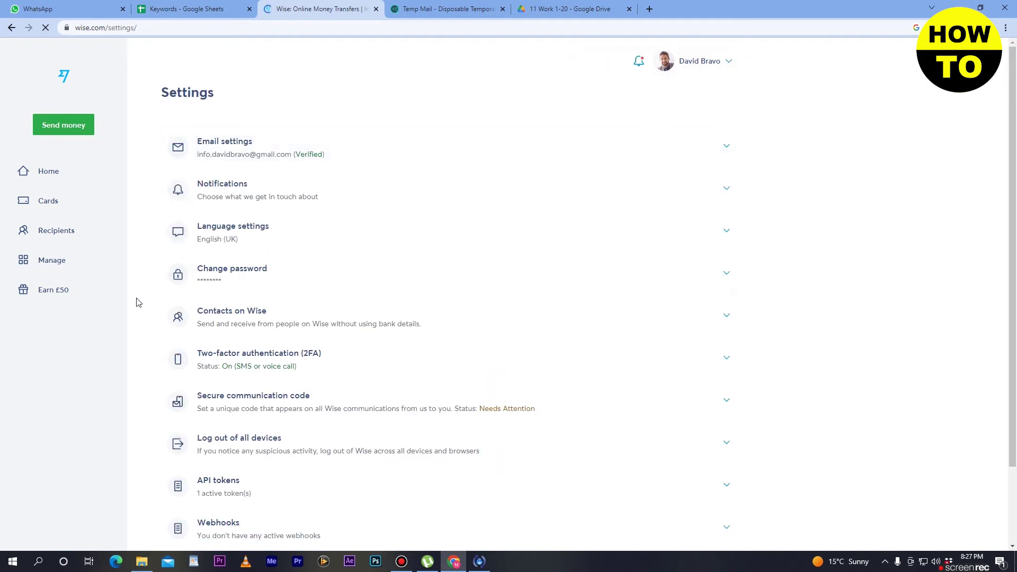
pyautogui.click(593, 324)
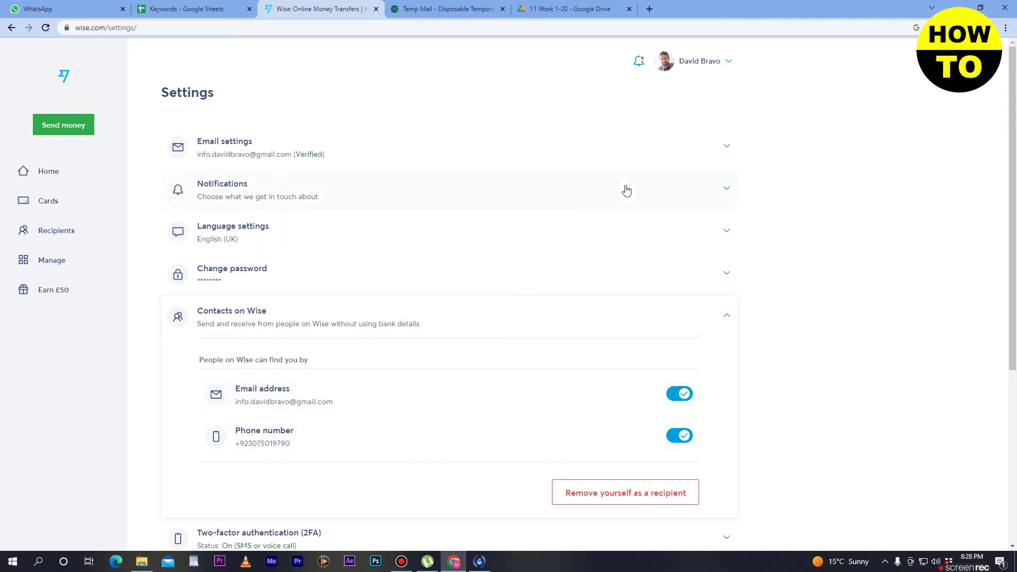
pyautogui.click(49, 176)
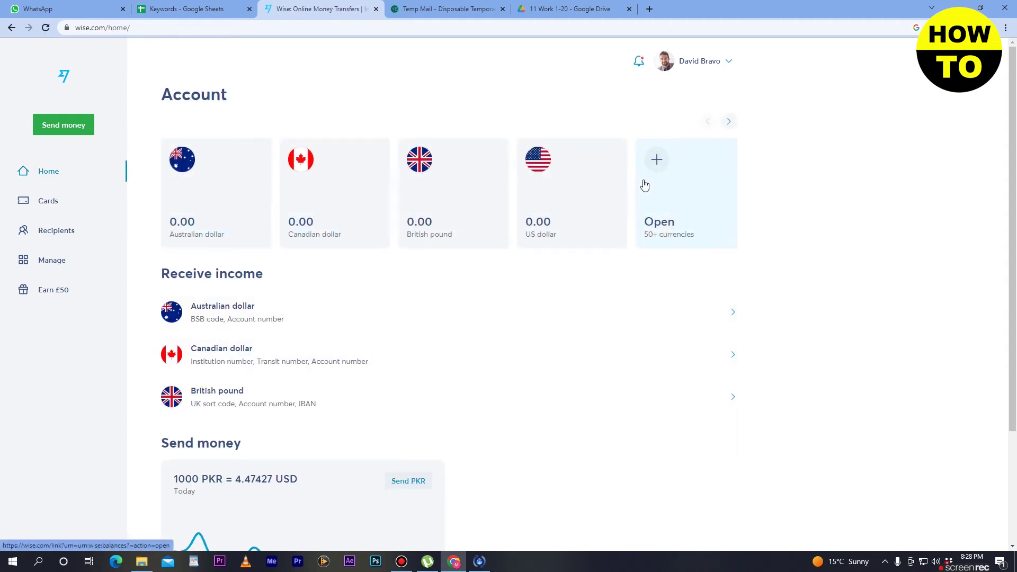
# On the Recipients page, start a new recipient and list its currencies, Euro being the default.
pyautogui.scroll(-3, 647, 364)
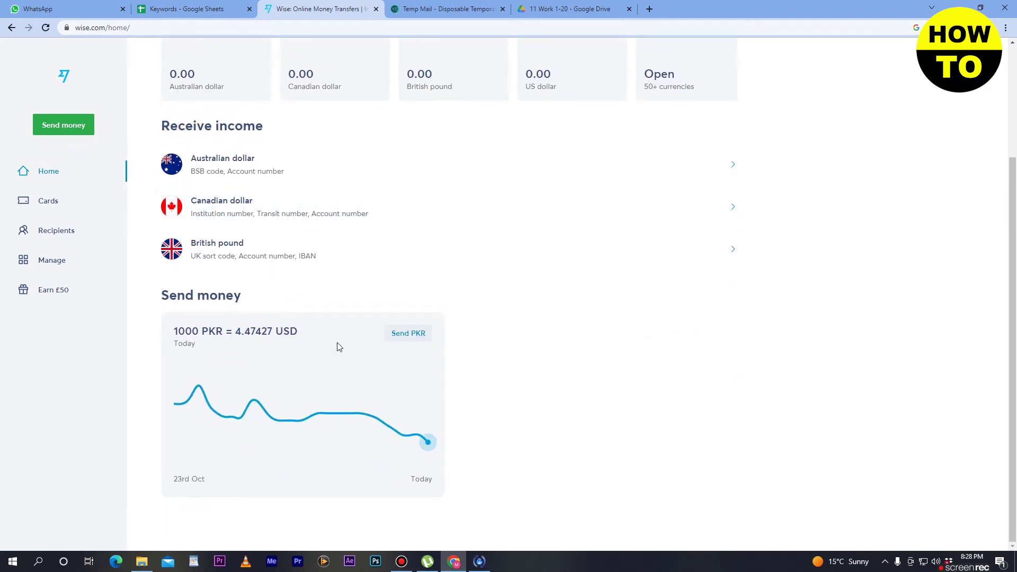
pyautogui.scroll(3, 321, 355)
pyautogui.scroll(-3, 350, 377)
pyautogui.scroll(3, 376, 349)
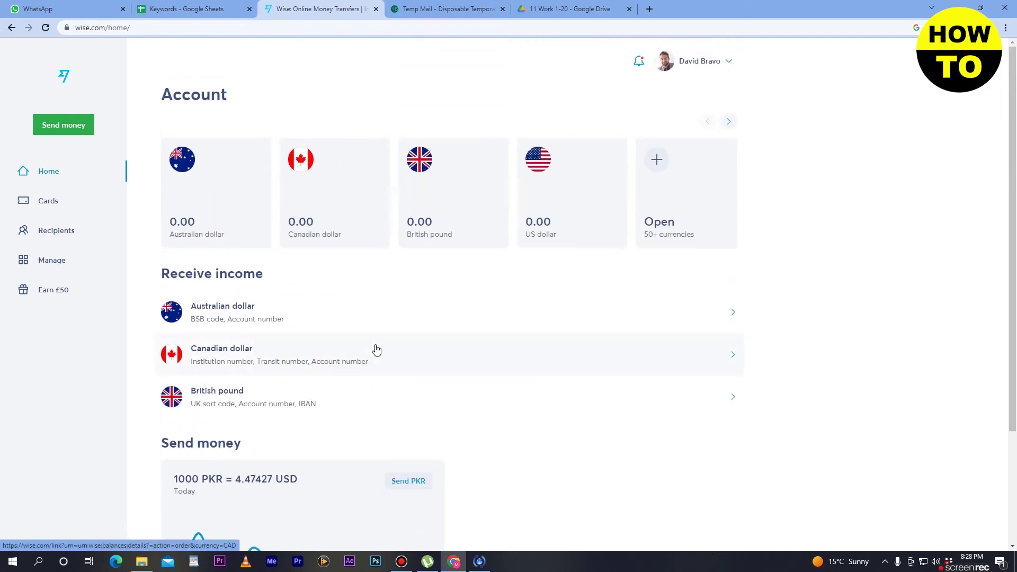
pyautogui.click(65, 239)
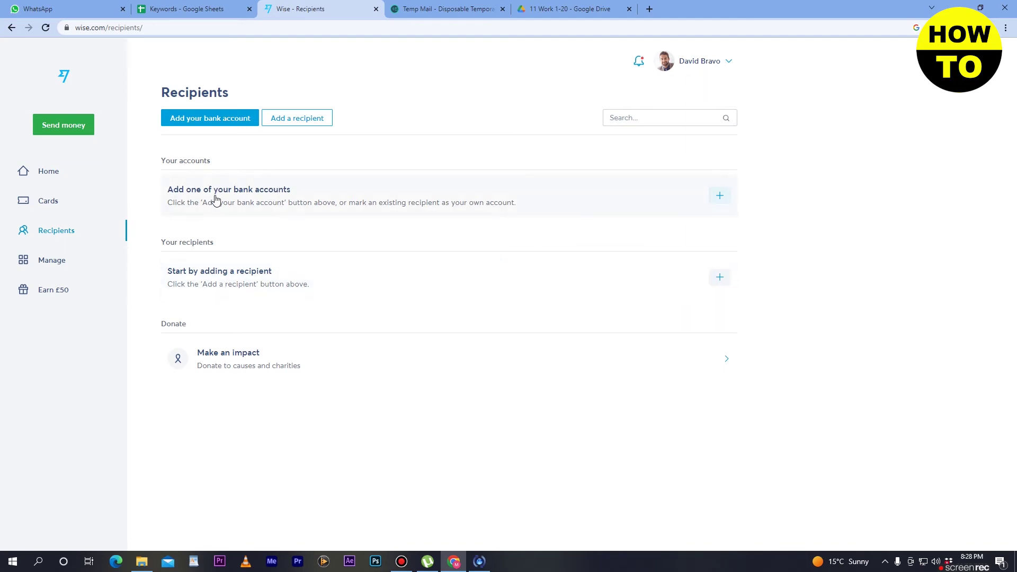
pyautogui.click(721, 279)
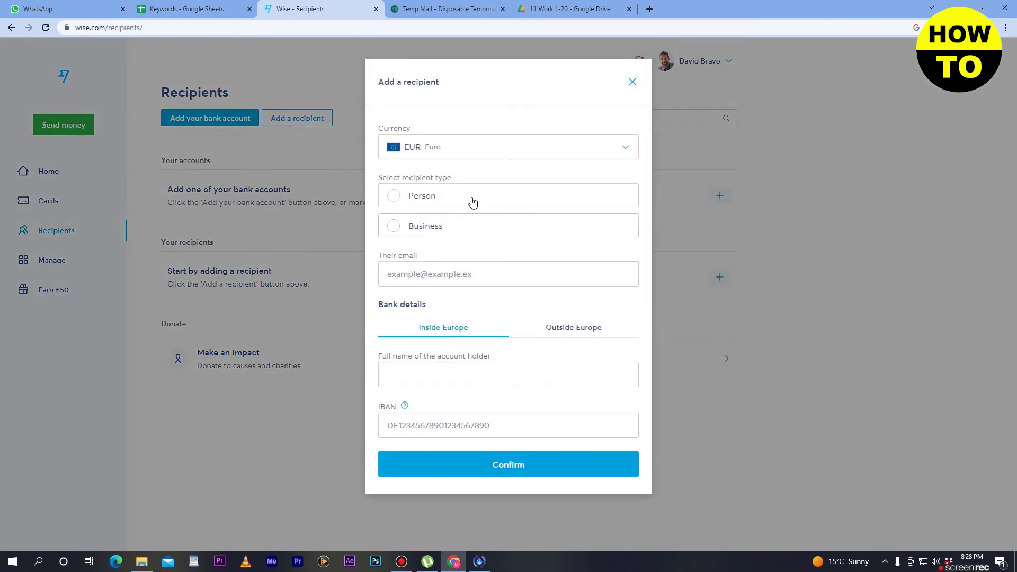
pyautogui.click(473, 150)
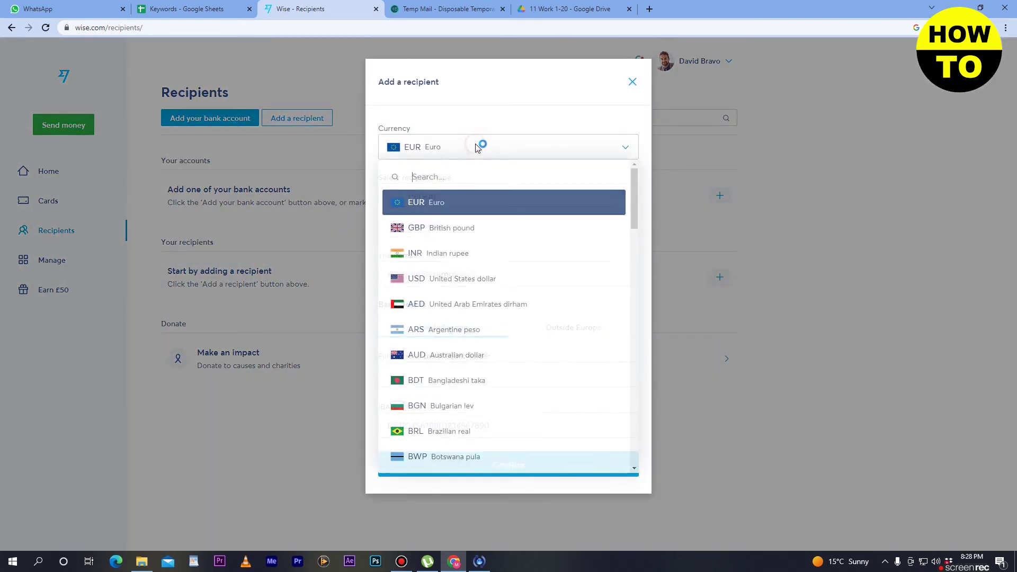
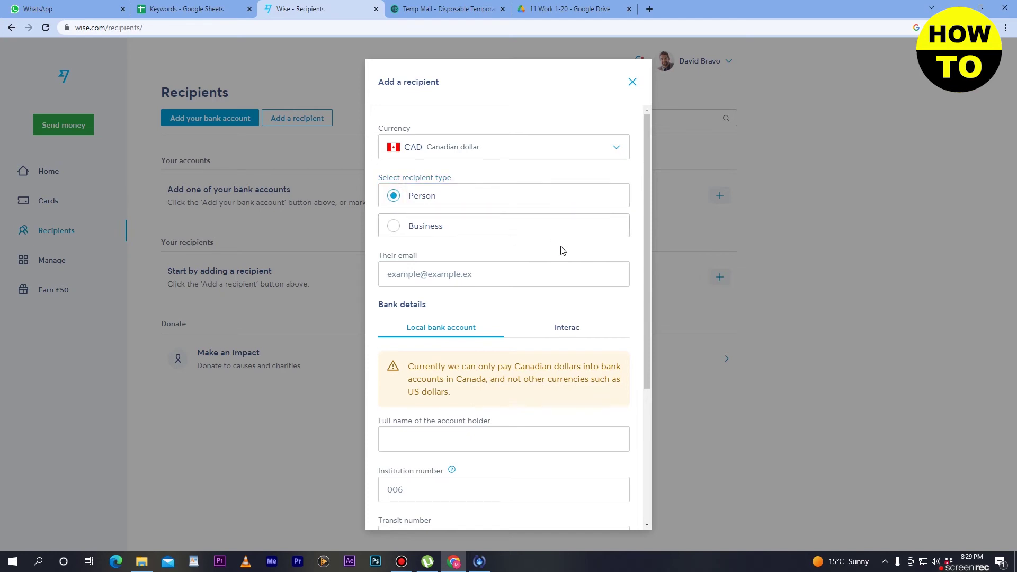
# Enter the recipient's e-mail address in the Their email field.
pyautogui.scroll(-1, 560, 244)
pyautogui.click(475, 223)
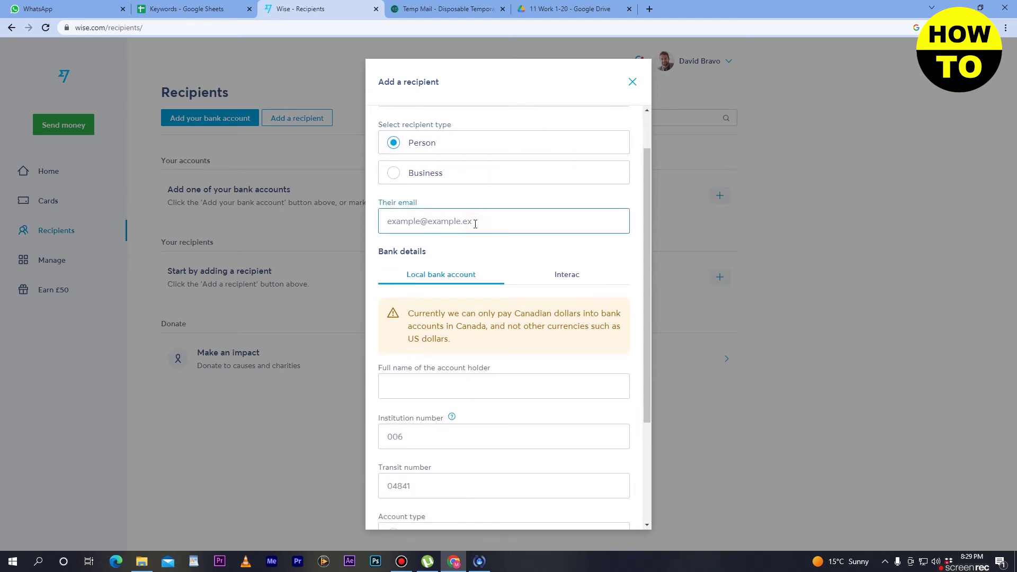
# Type the account holder's full name under Local bank account.
pyautogui.scroll(-2, 567, 267)
pyautogui.click(495, 278)
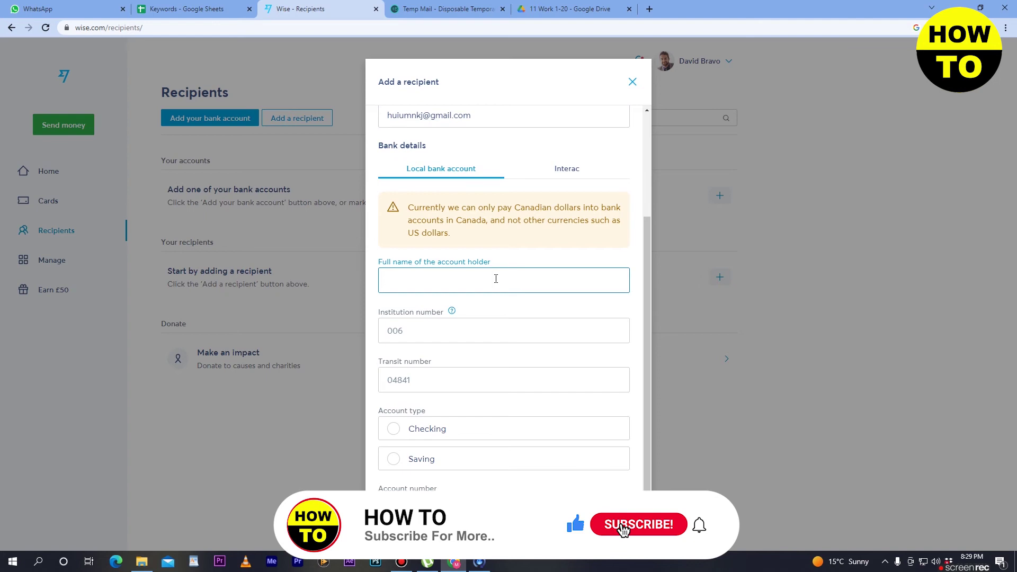
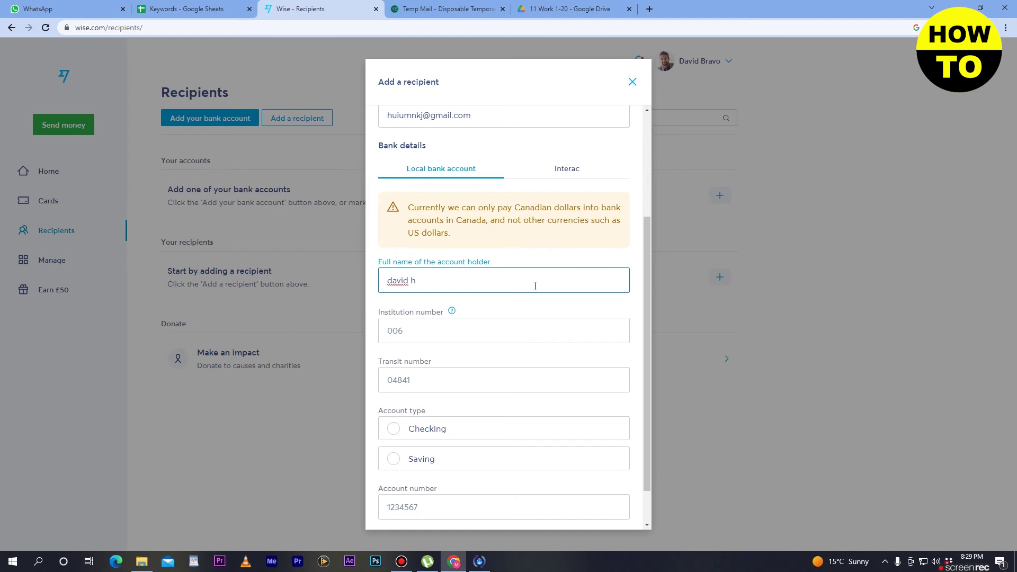
pyautogui.scroll(-1, 535, 287)
# Enter institution number 009 and transit number 098.
pyautogui.click(435, 287)
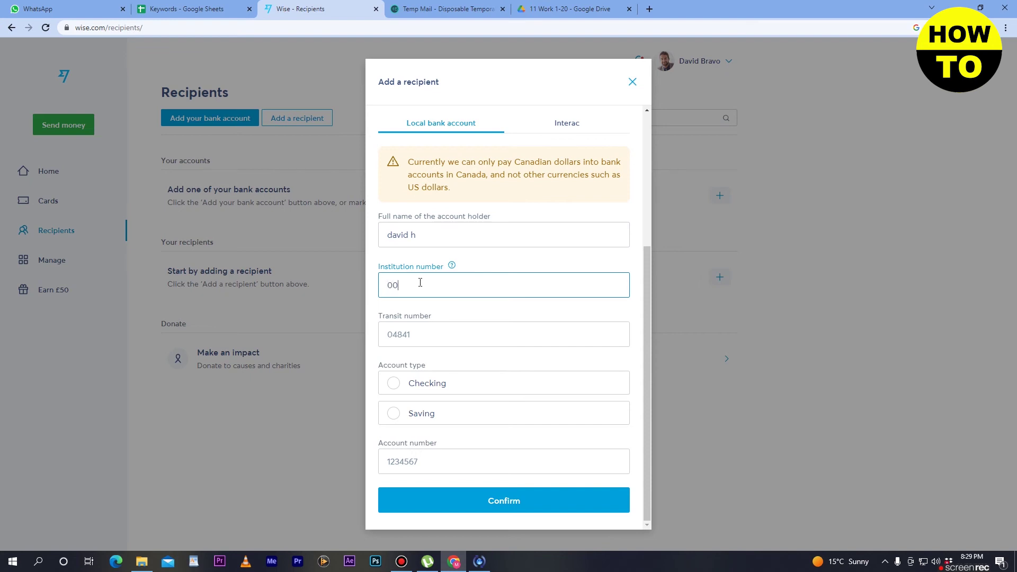
pyautogui.click(428, 340)
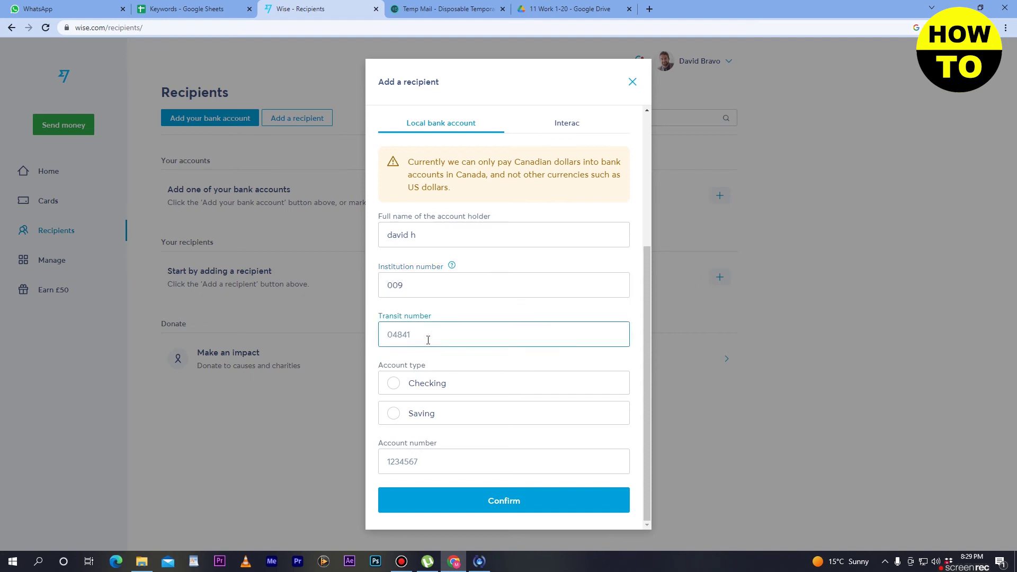
pyautogui.write('098')
pyautogui.click(399, 388)
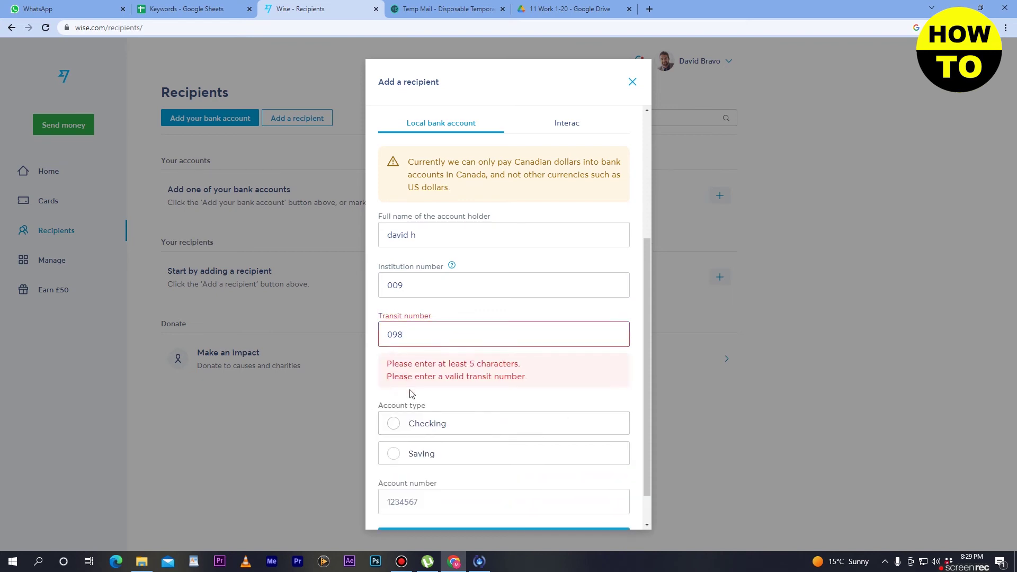
# Set the account type to Checking after briefly trying Saving.
pyautogui.click(394, 423)
pyautogui.scroll(-1, 440, 421)
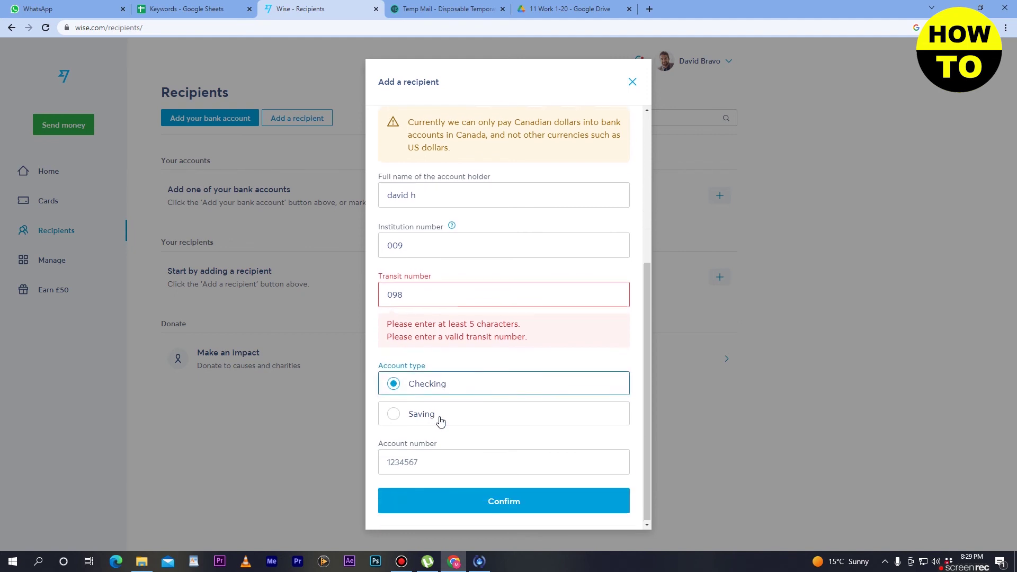
pyautogui.click(395, 414)
pyautogui.click(396, 385)
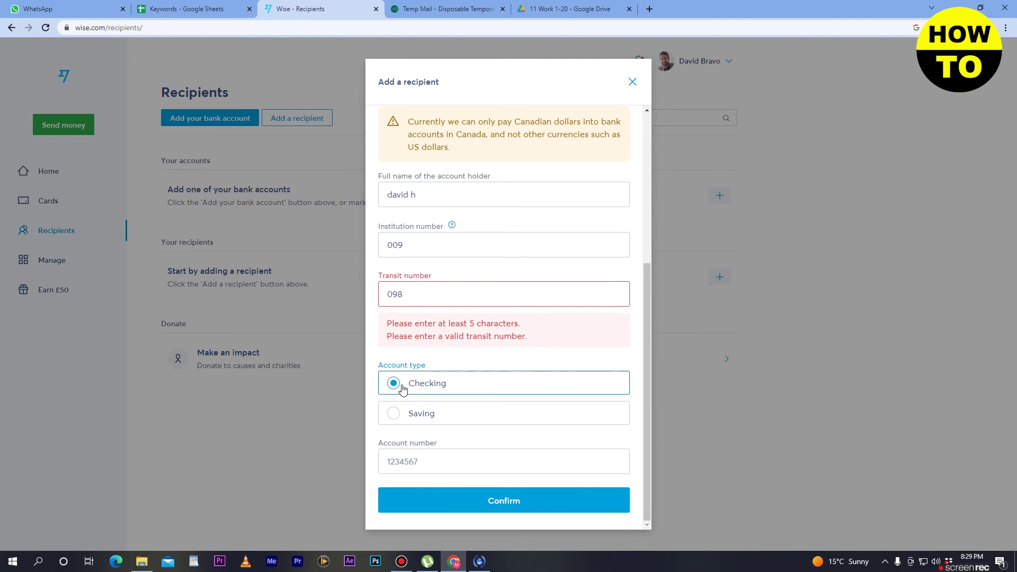
# Close the unfinished Add a recipient form without entering an account number.
pyautogui.click(474, 466)
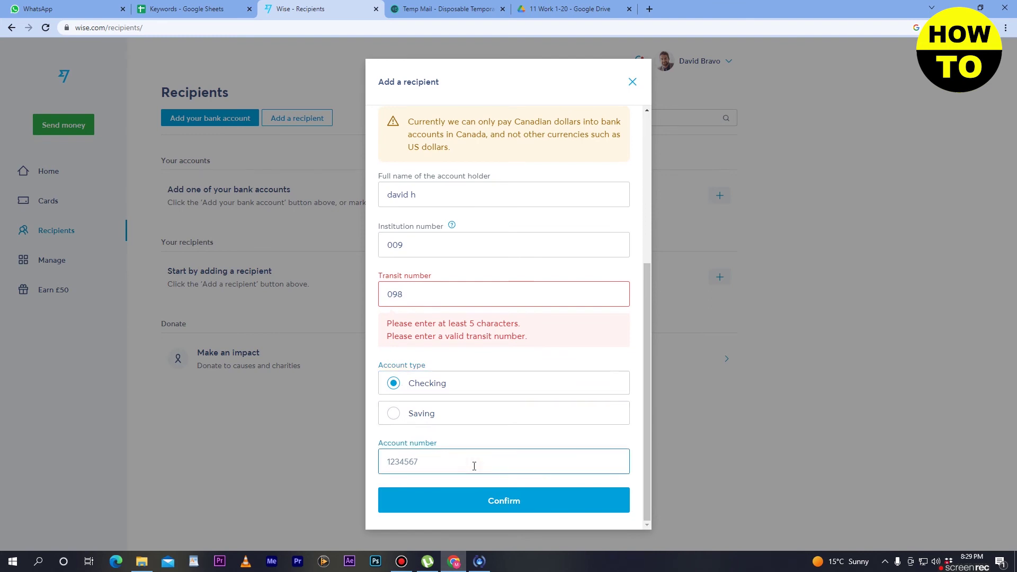
pyautogui.scroll(2, 474, 466)
pyautogui.scroll(-2, 473, 470)
pyautogui.scroll(5, 473, 464)
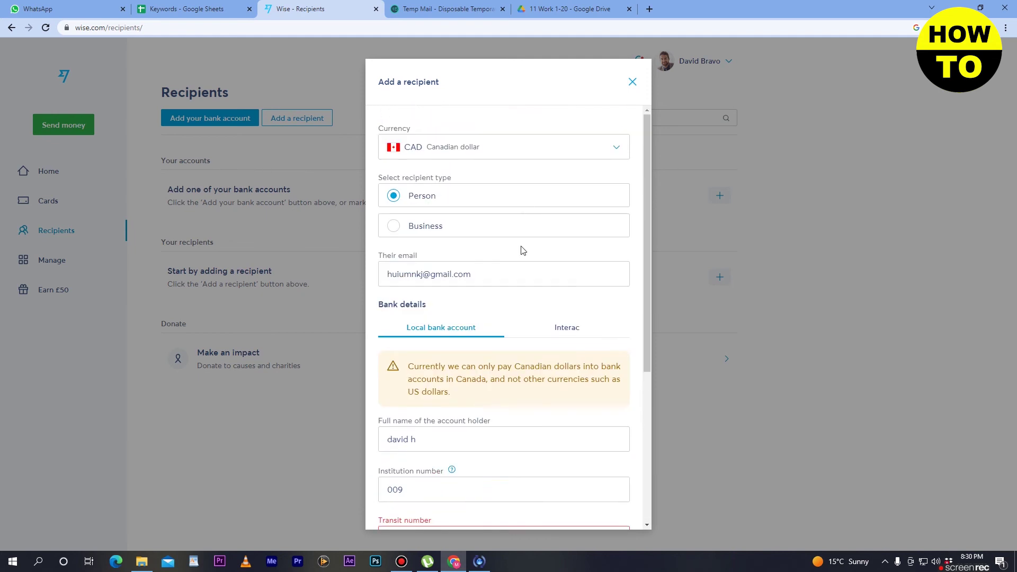
pyautogui.scroll(-5, 521, 250)
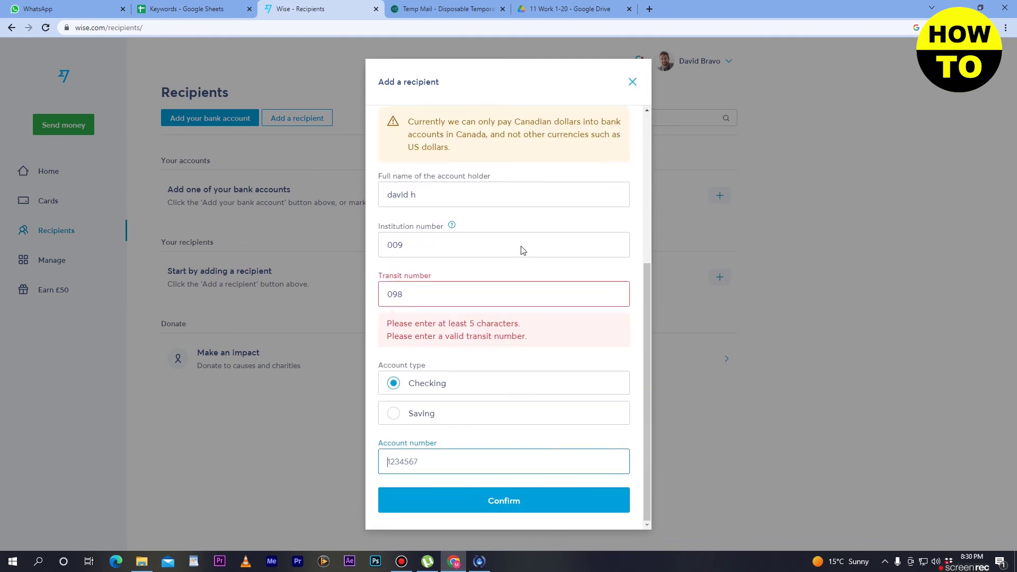
pyautogui.click(633, 82)
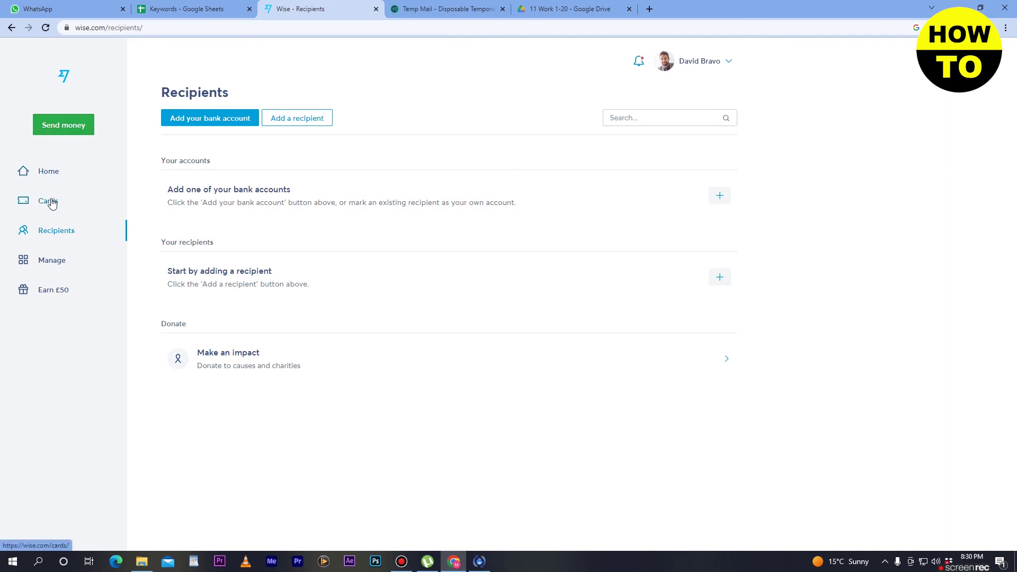
# Go from Recipients to Home, showing AUD, CAD, GBP and USD balances at 0.00.
pyautogui.click(57, 238)
pyautogui.click(44, 176)
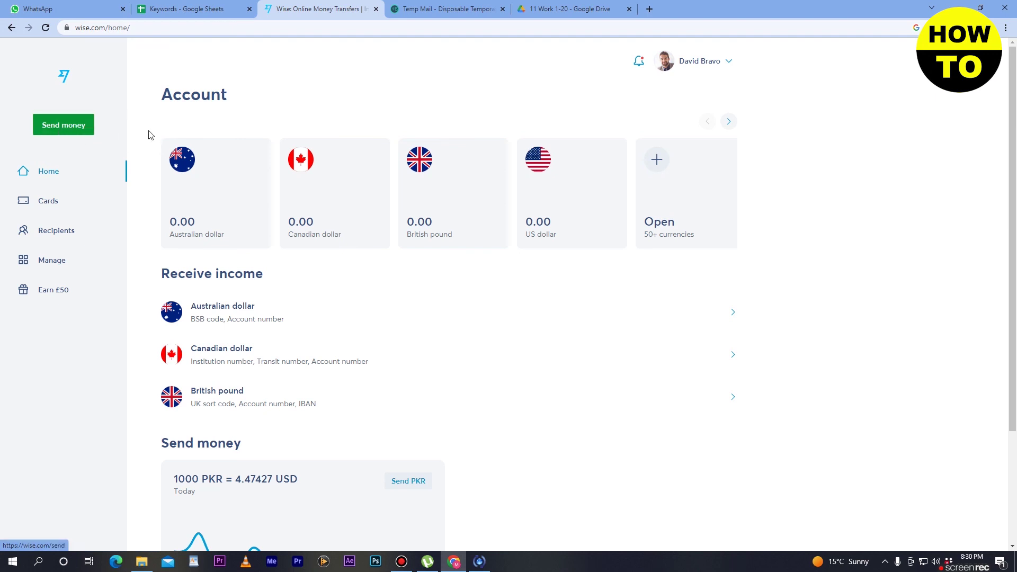
# Glance at the Send money form, then visit Recipients and return Home.
pyautogui.click(82, 136)
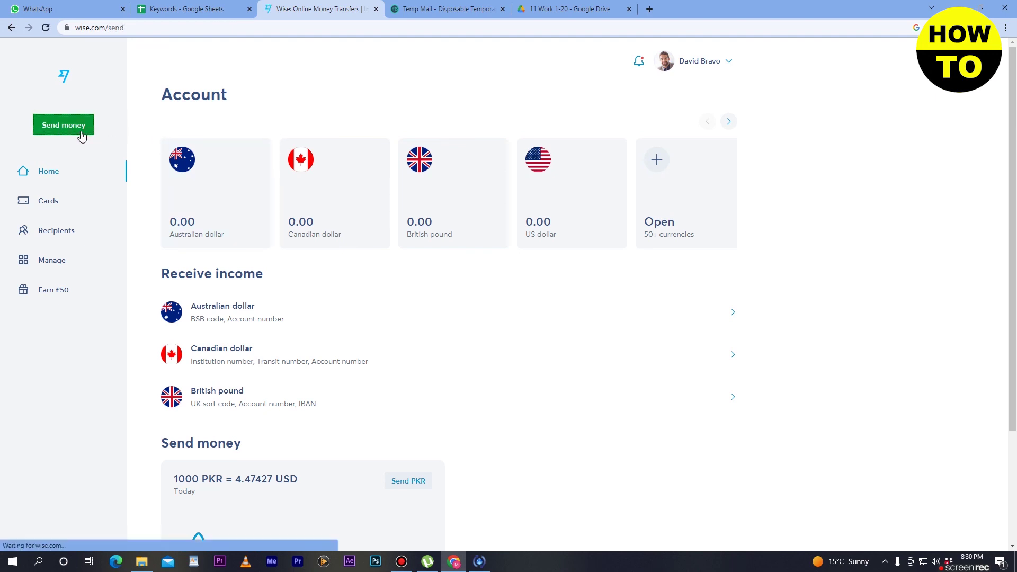
pyautogui.click(11, 29)
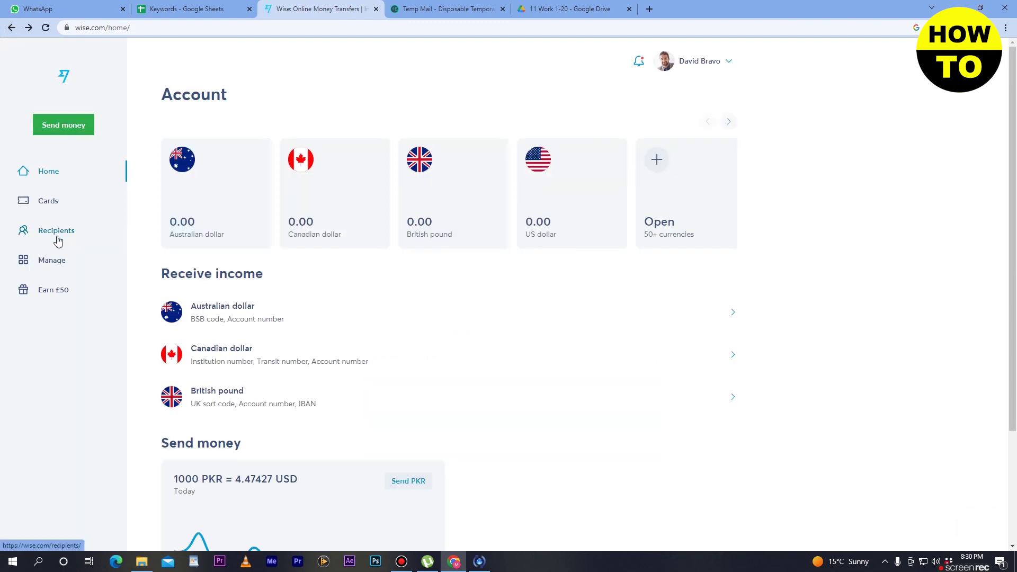
pyautogui.click(57, 238)
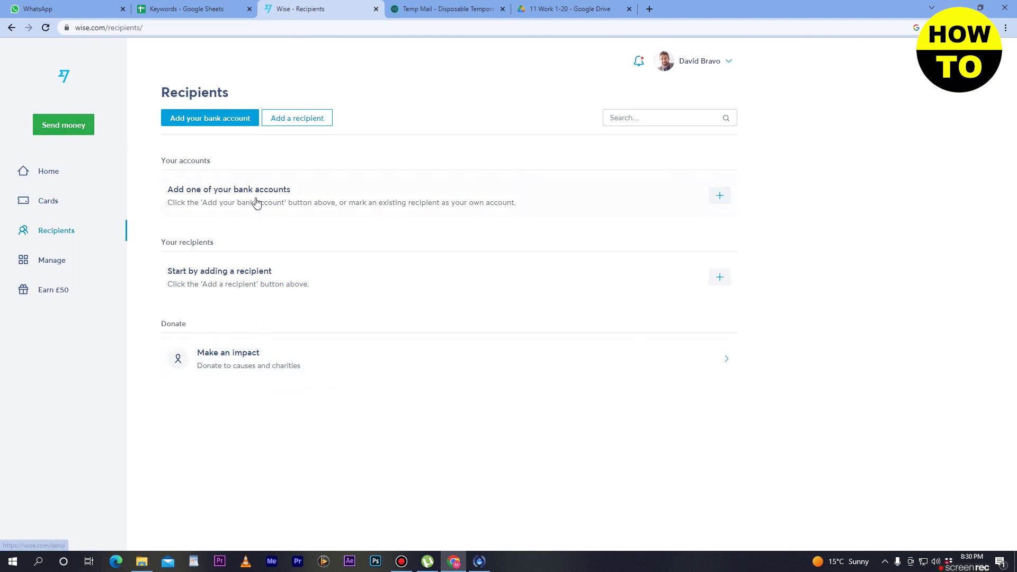
pyautogui.click(42, 171)
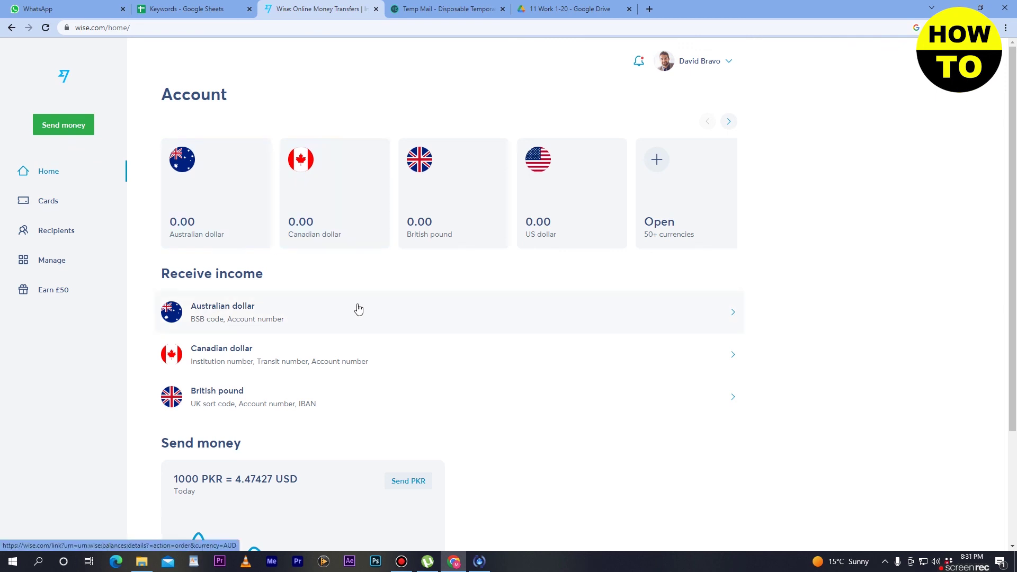
# Reload the Home page, then return to the empty Recipients page.
pyautogui.scroll(-3, 358, 309)
pyautogui.scroll(3, 358, 307)
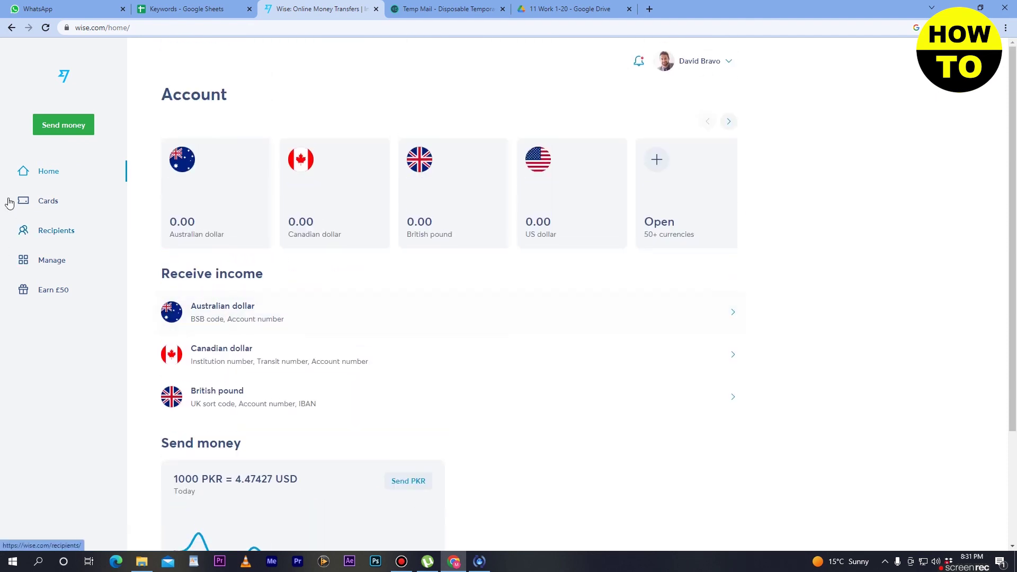
pyautogui.click(43, 173)
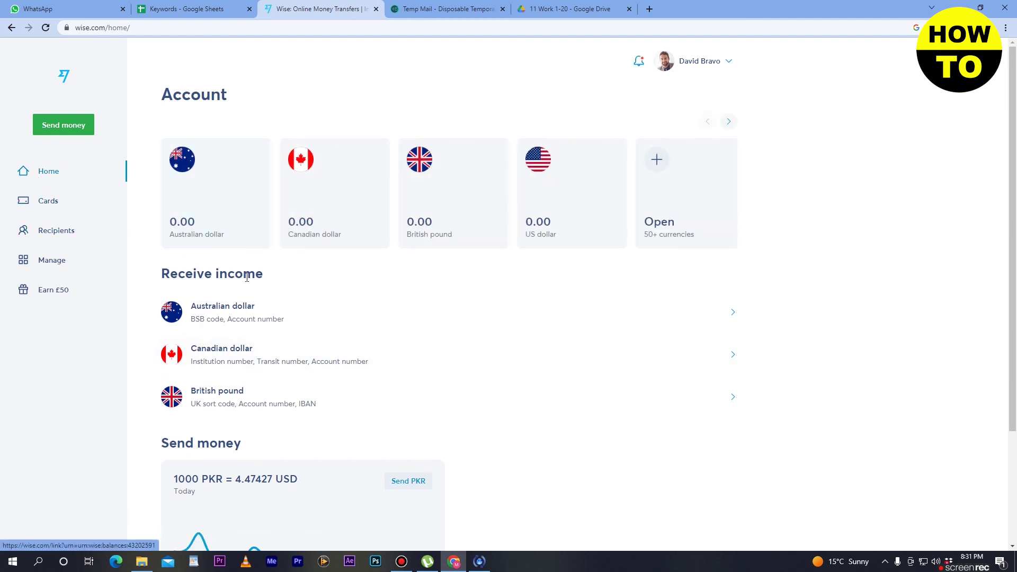
pyautogui.click(31, 237)
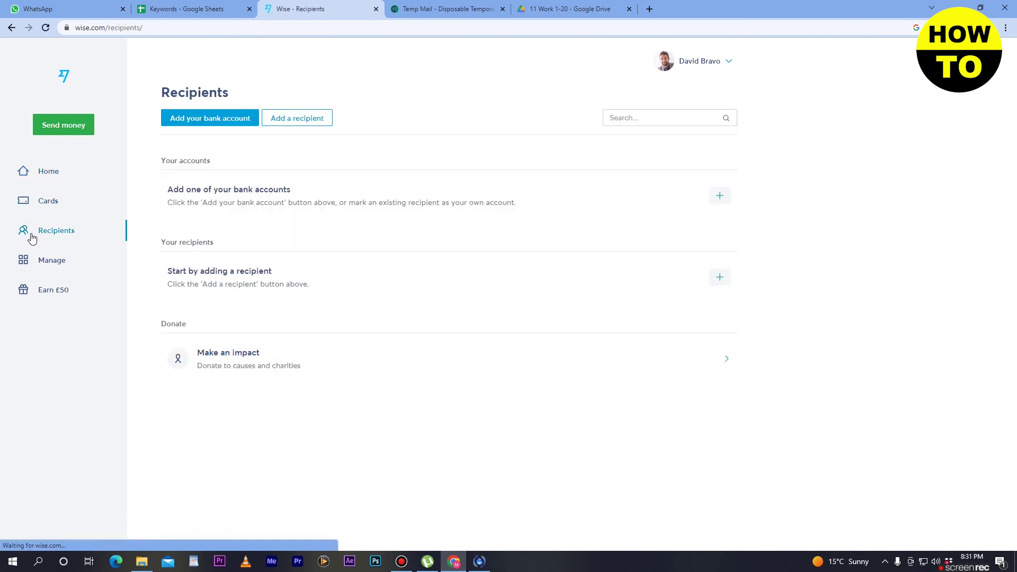